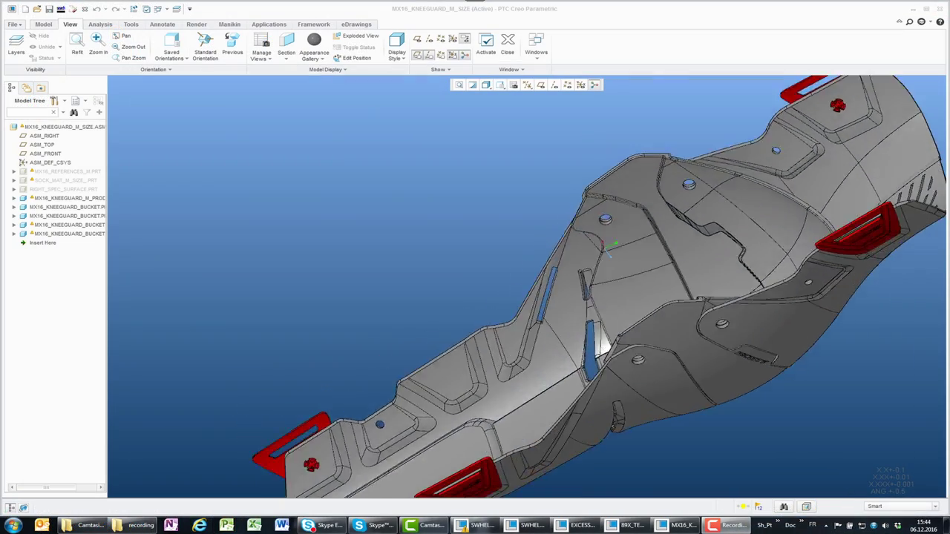
# Spin the Scott knee guard assembly to another side, then restore its standard upright orientation.
pyautogui.moveTo(608, 245); pyautogui.dragTo(564, 267, button='middle')
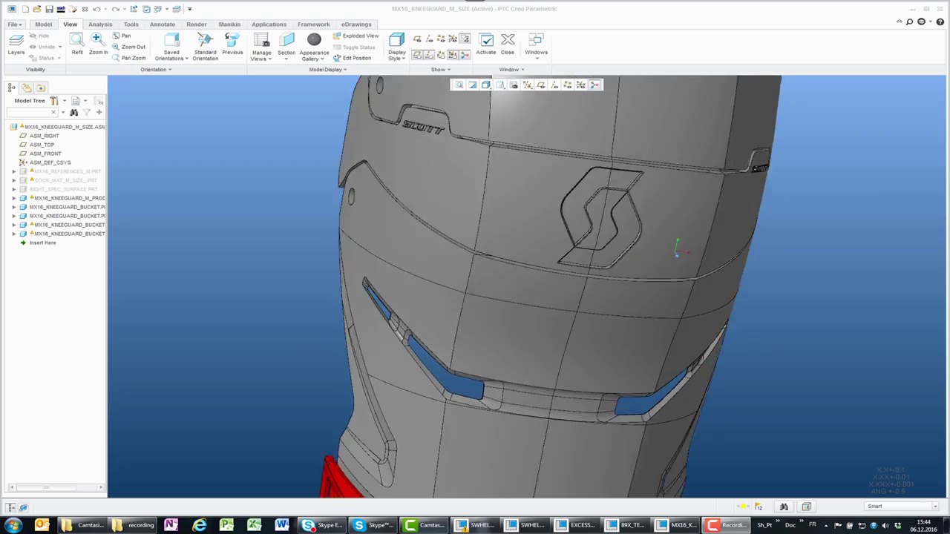
pyautogui.hotkey('ctrl', 'd')
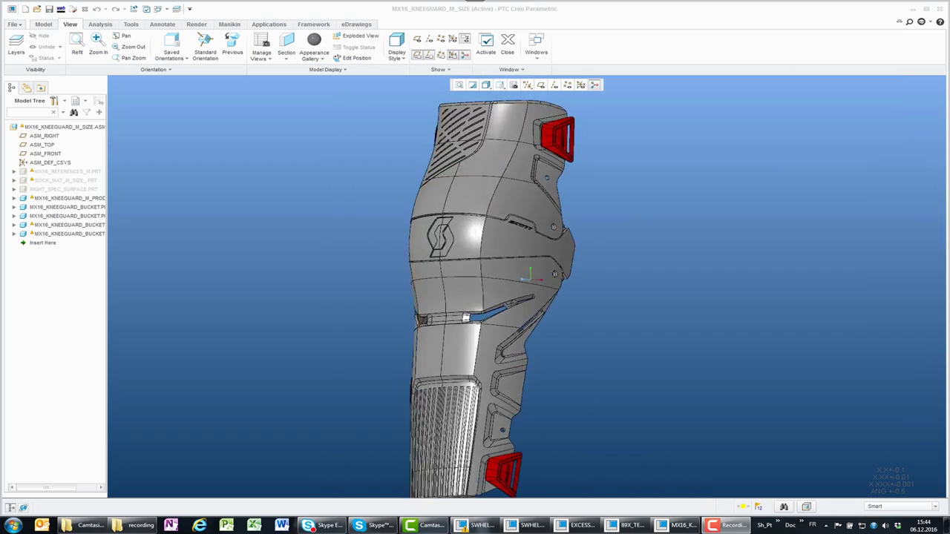